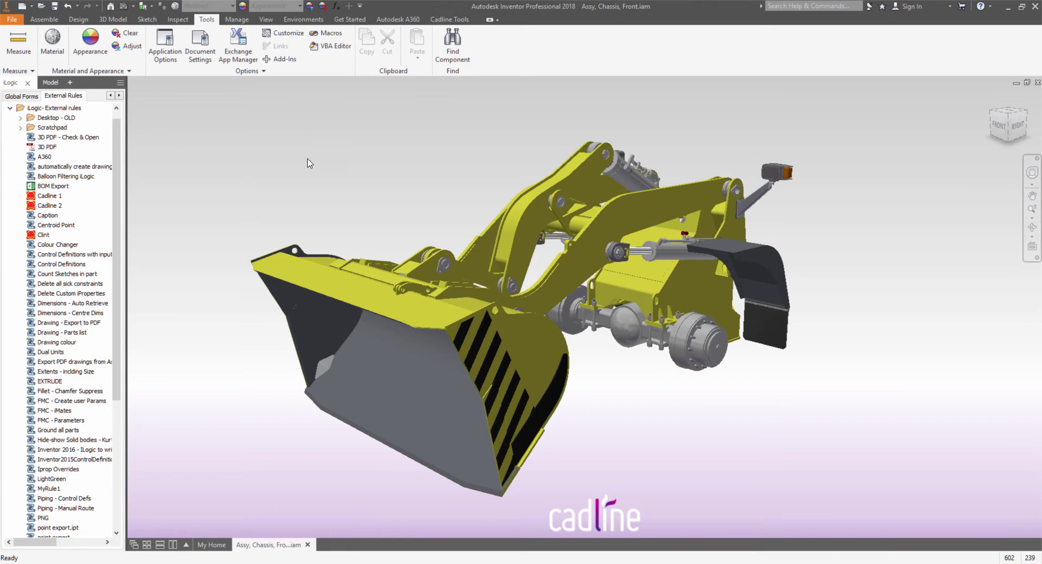
Step: Add the iLogic browser back from the browser panel list, showing External Rules
left_click(27, 83)
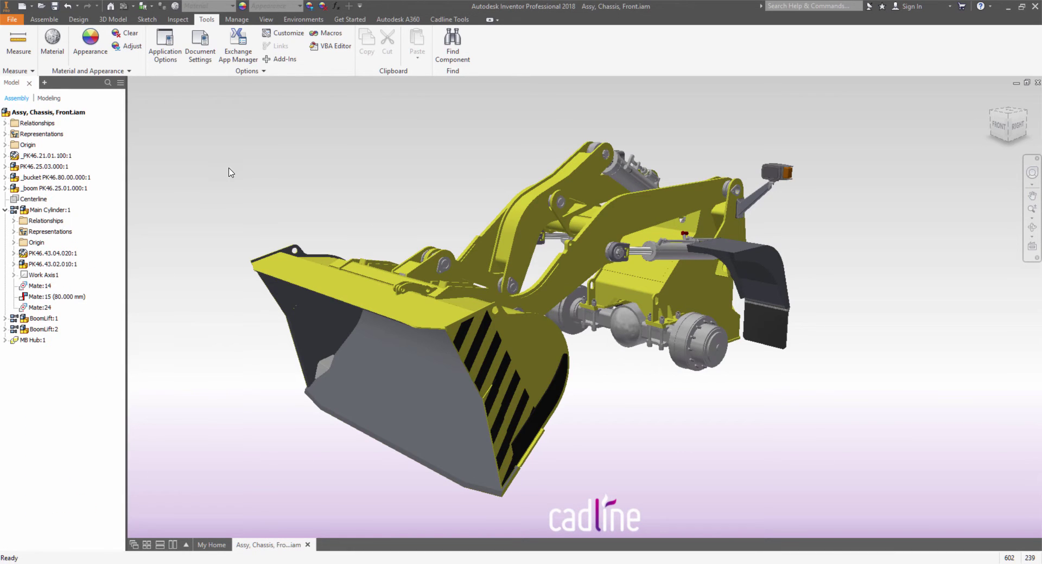
left_click(45, 83)
left_click(67, 97)
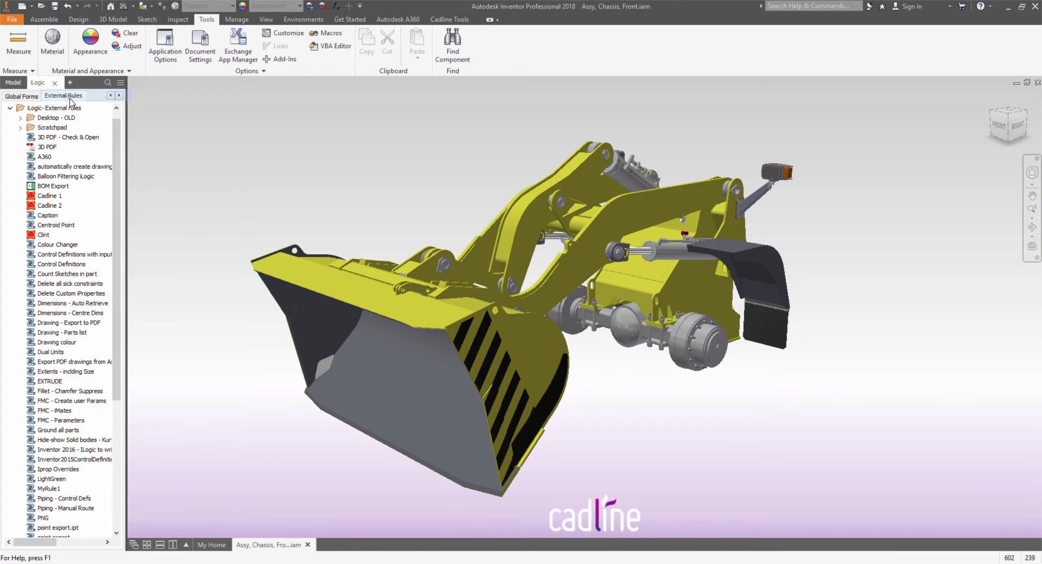
Step: Dock the iLogic panel as a tab beside the Model browser
left_click_drag(38, 87, 895, 280)
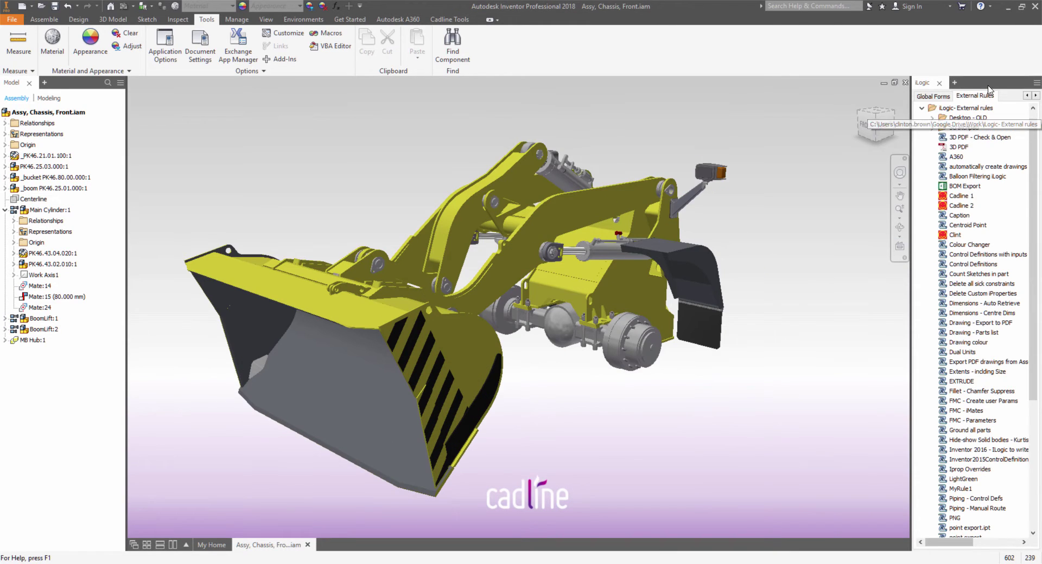
left_click_drag(985, 87, 158, 87)
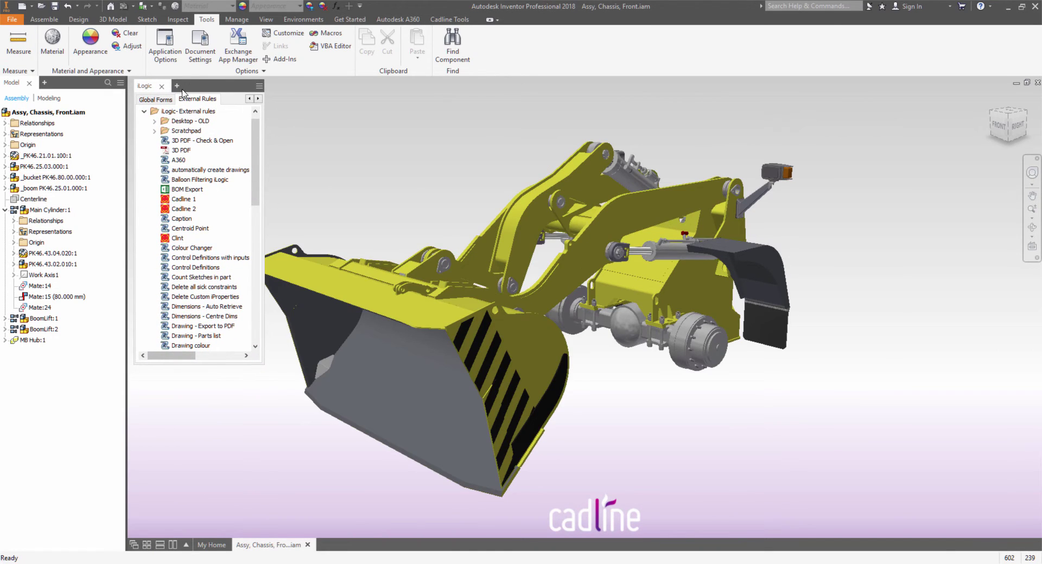
left_click_drag(156, 90, 46, 84)
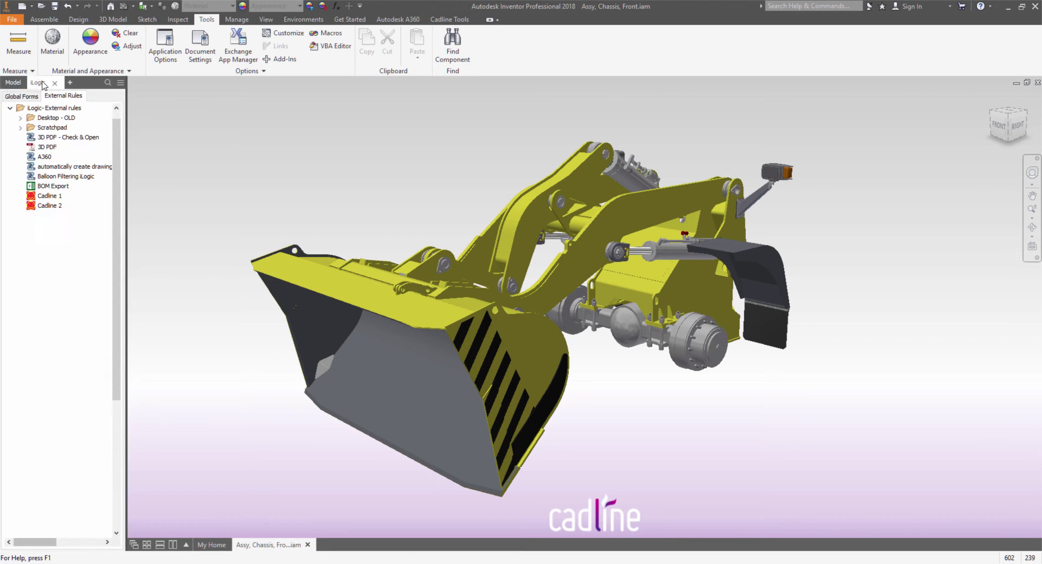
Step: Switch to the iLogic browser and widen its pane
left_click(8, 86)
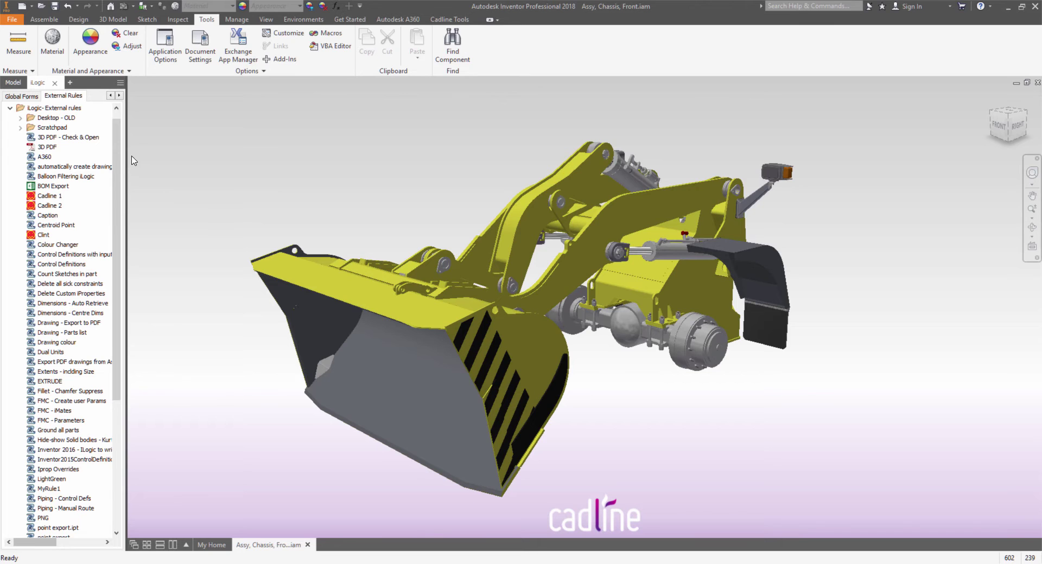
left_click_drag(126, 155, 98, 158)
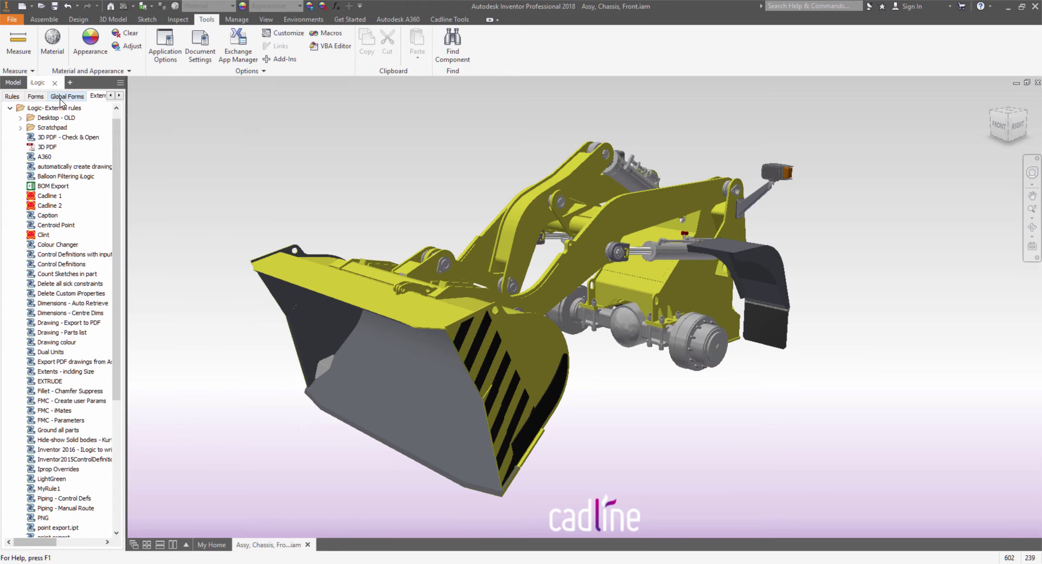
Step: Add a new form, Form 1, holding parameter d611, then resize the iLogic panel
left_click(35, 96)
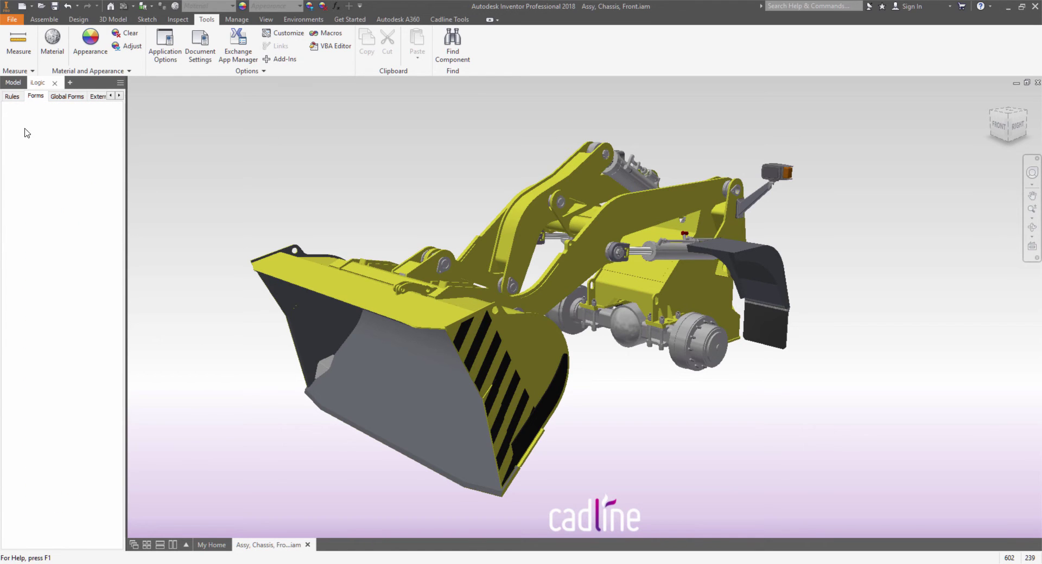
right_click(51, 125)
left_click(60, 132)
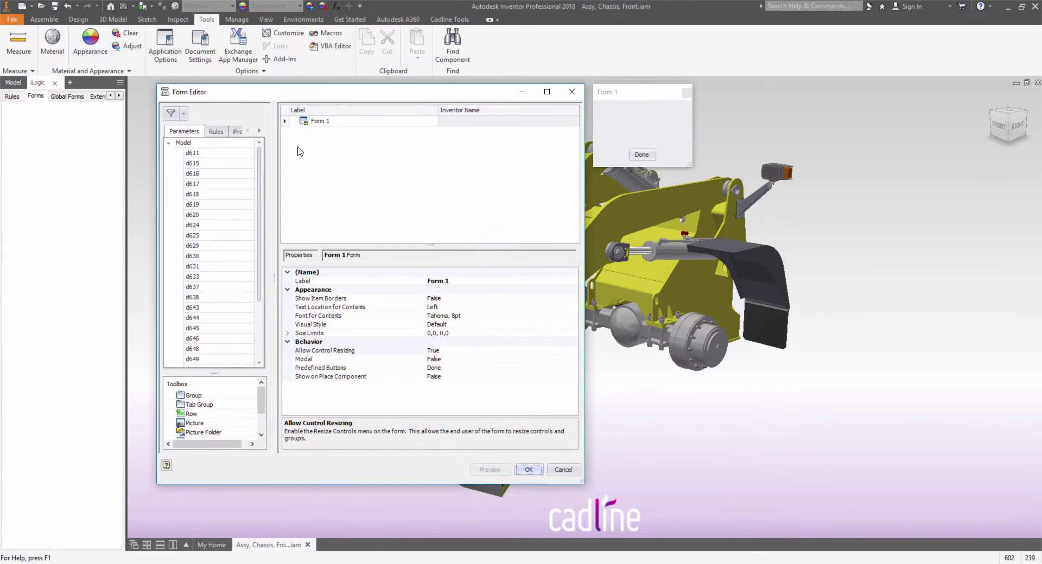
left_click_drag(208, 152, 378, 137)
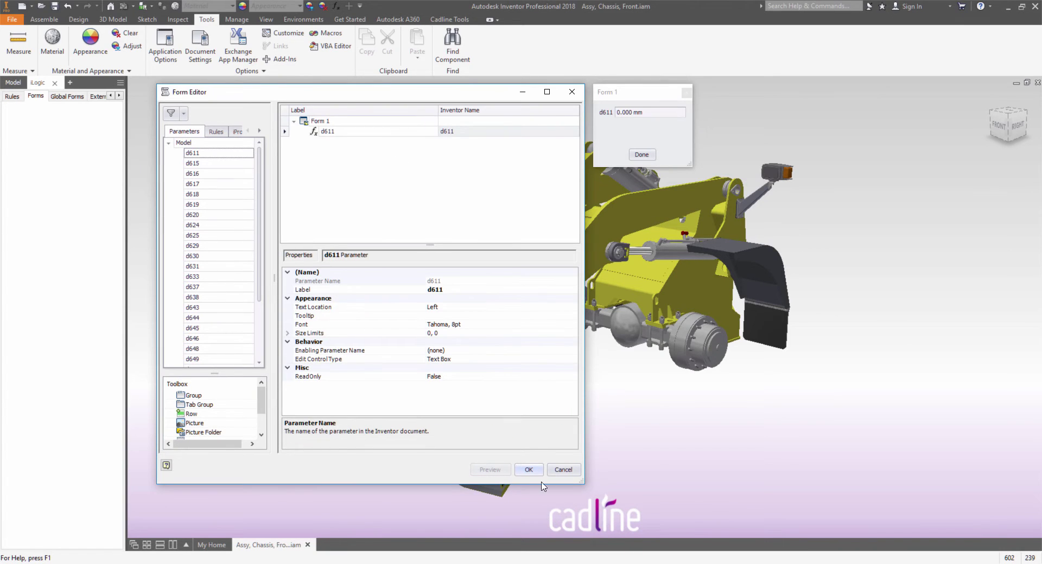
left_click(526, 471)
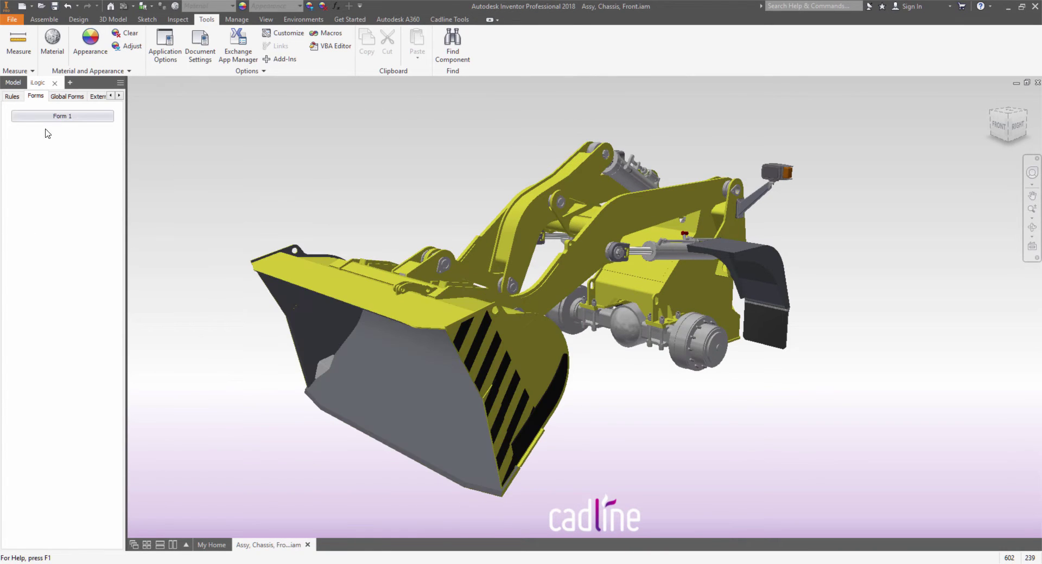
left_click_drag(127, 143, 290, 144)
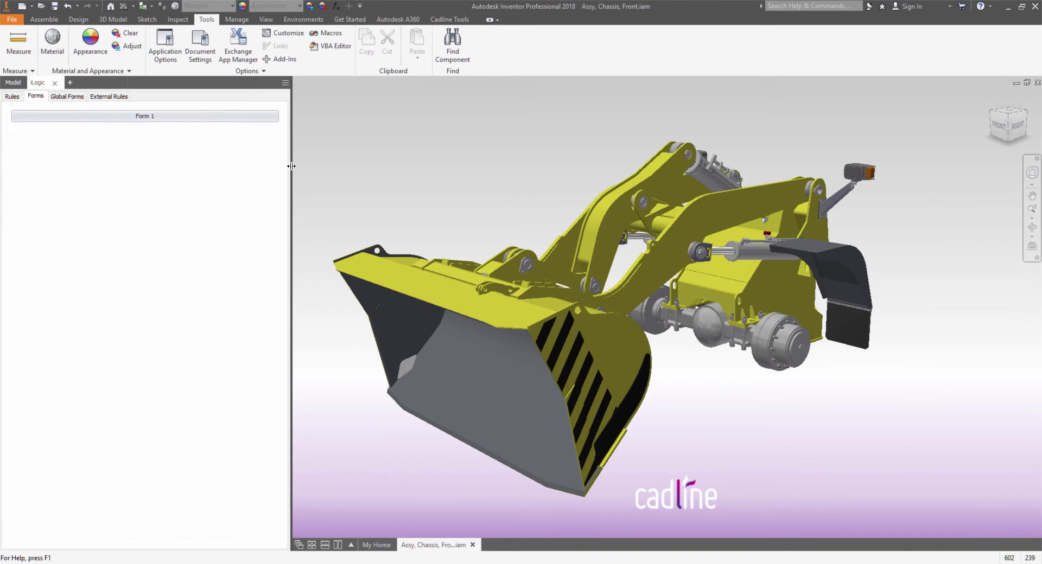
left_click_drag(291, 166, 34, 162)
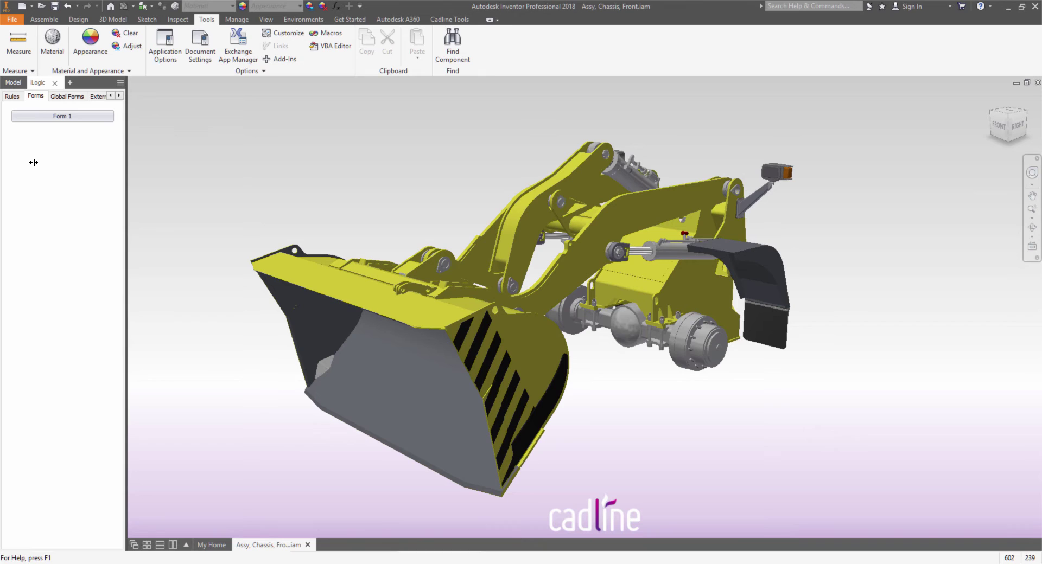
Step: Open and close the Cadline and Cadline community global forms
left_click(99, 96)
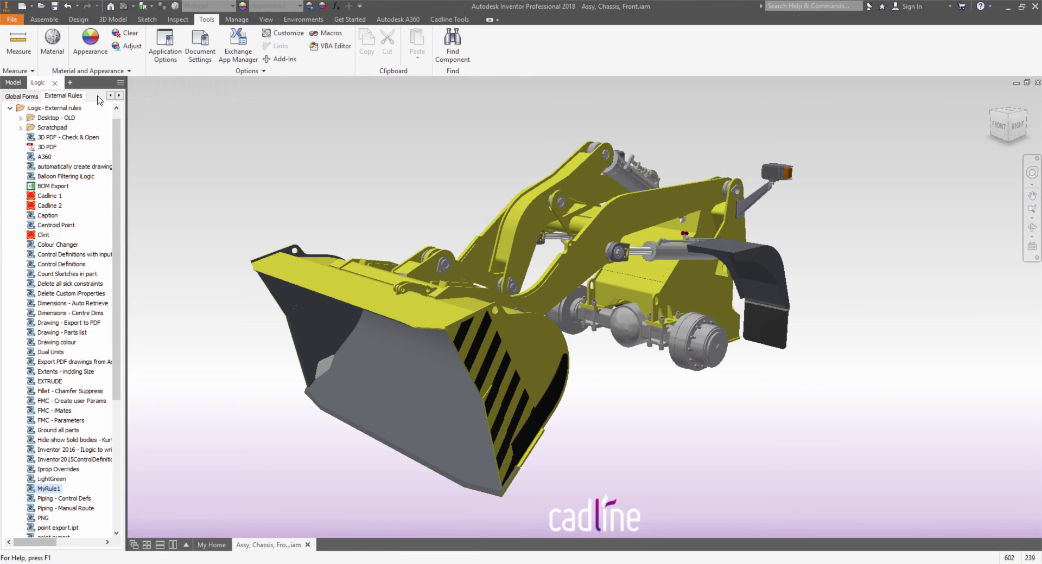
left_click(21, 96)
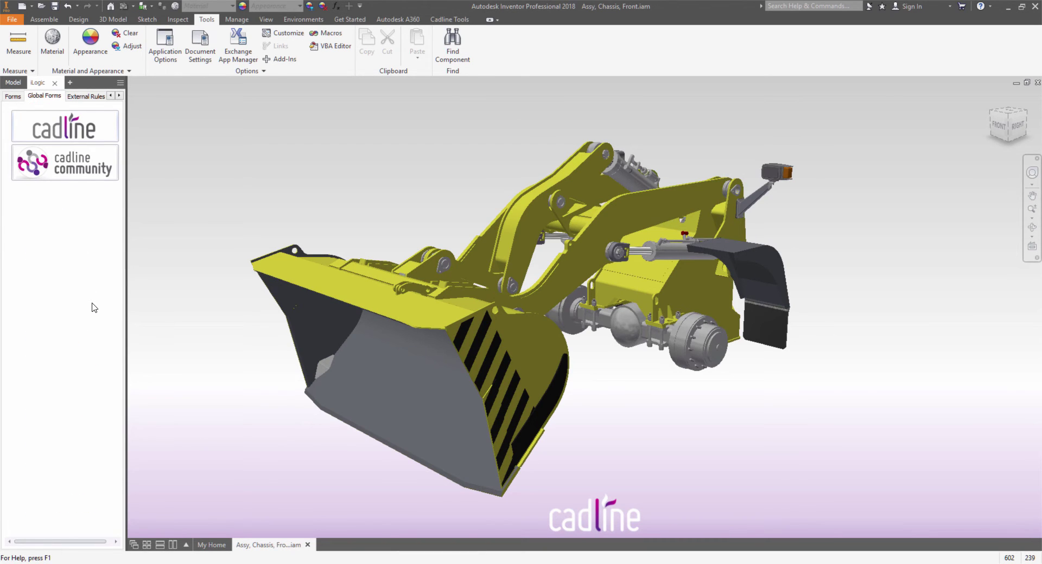
left_click(70, 131)
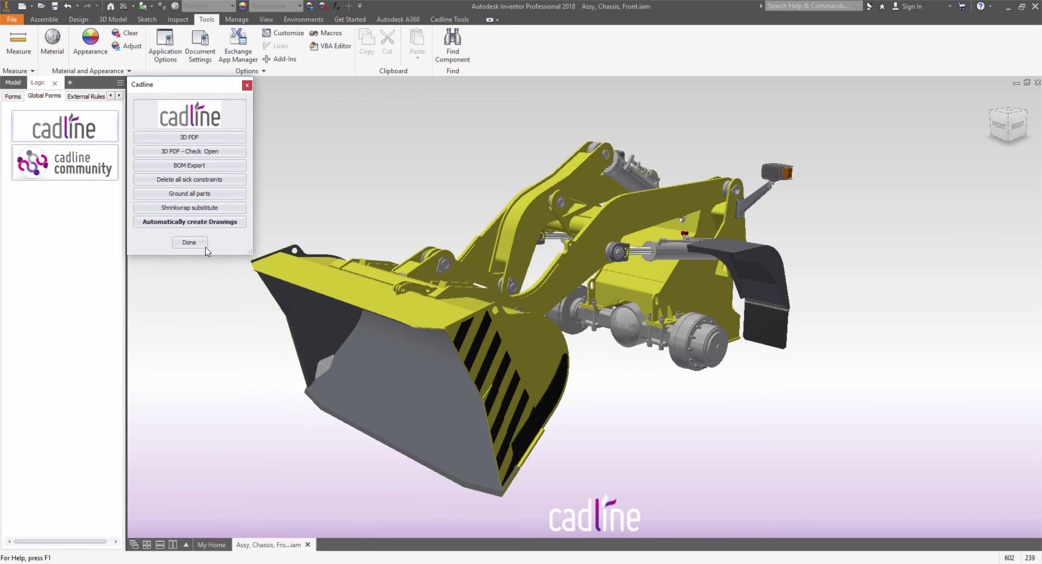
left_click(189, 243)
left_click(65, 163)
left_click(184, 202)
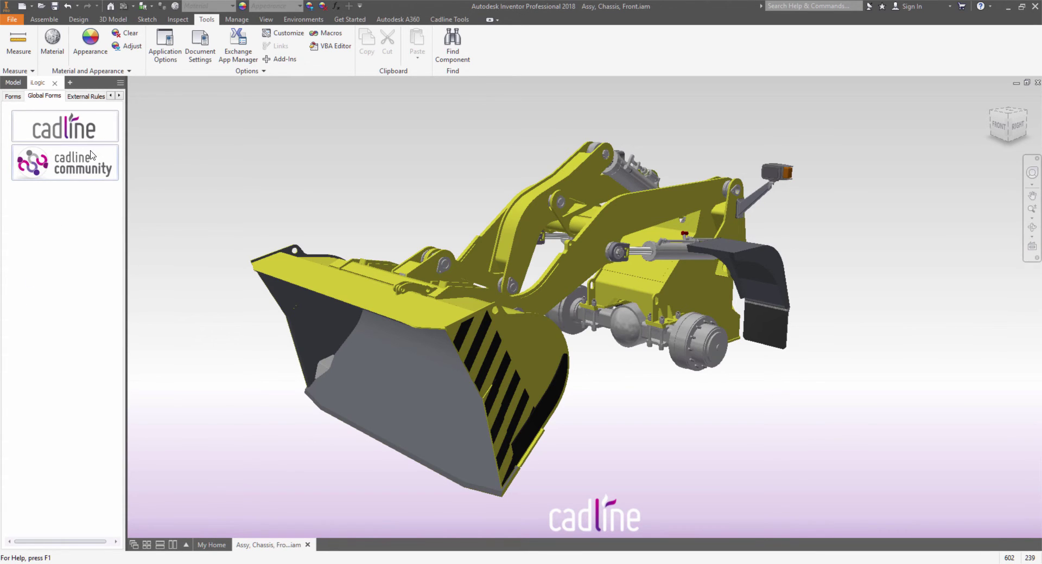
Step: Widen and narrow the iLogic panel, then return to the Forms list with Form 1
left_click_drag(126, 201, 544, 205)
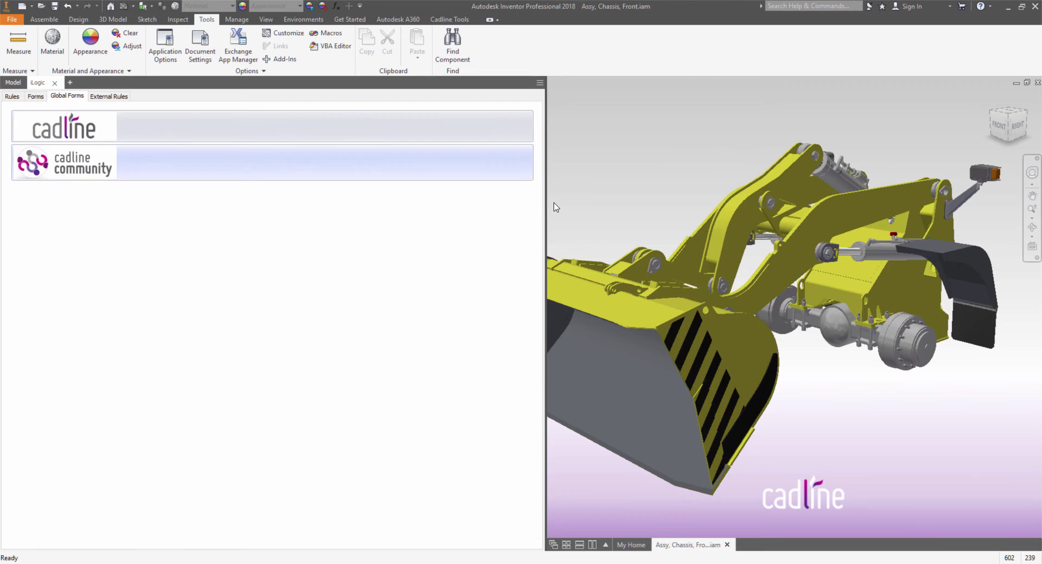
left_click_drag(544, 206, 119, 220)
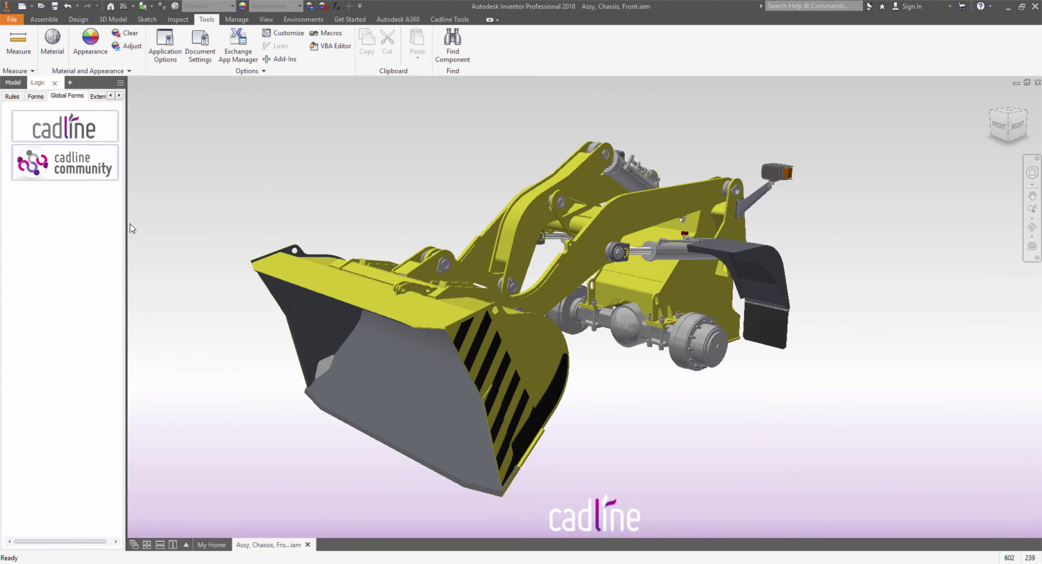
left_click(34, 96)
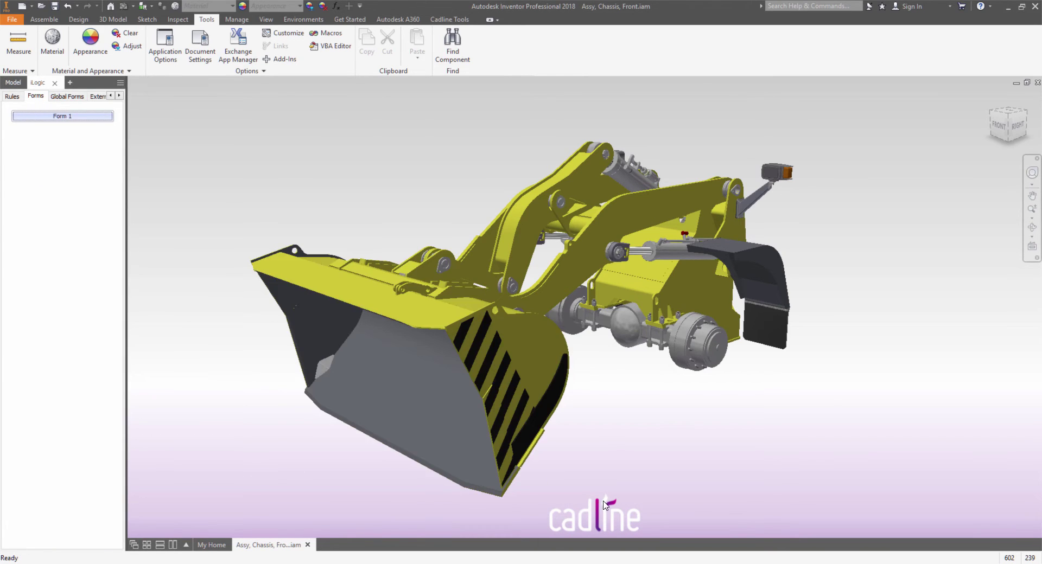
right_click(440, 563)
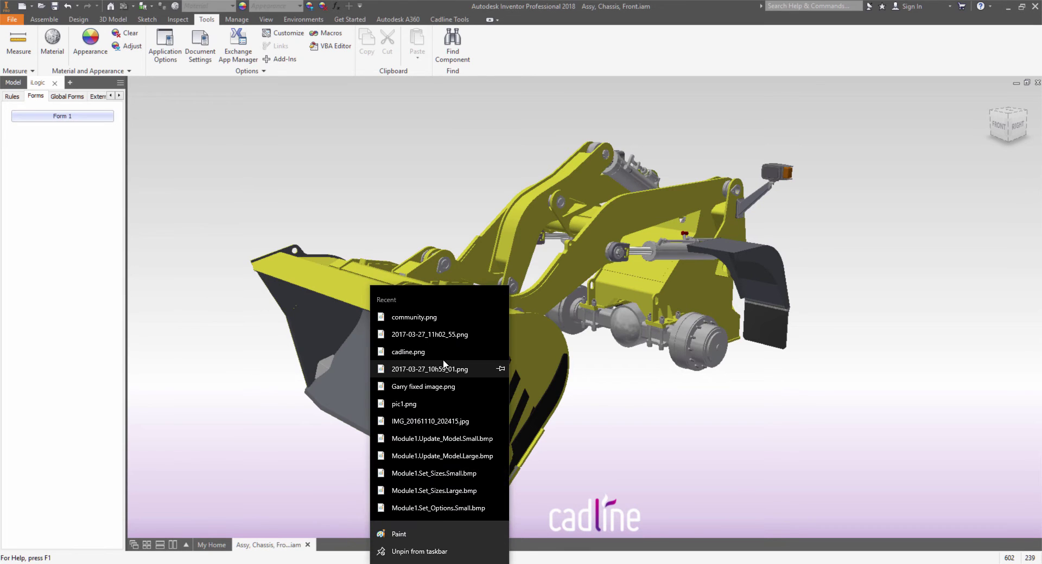
left_click(416, 319)
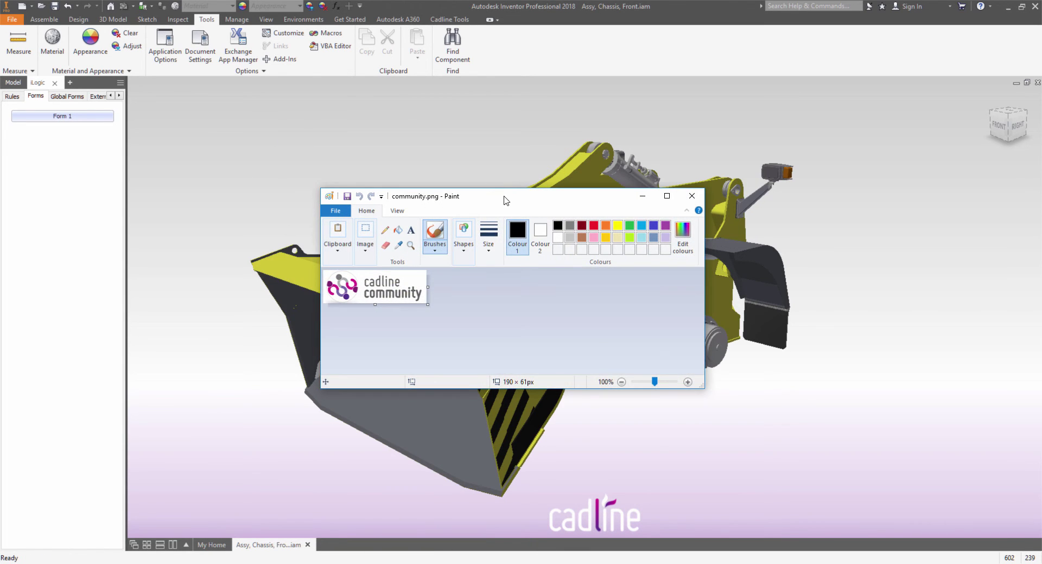
left_click_drag(504, 200, 452, 112)
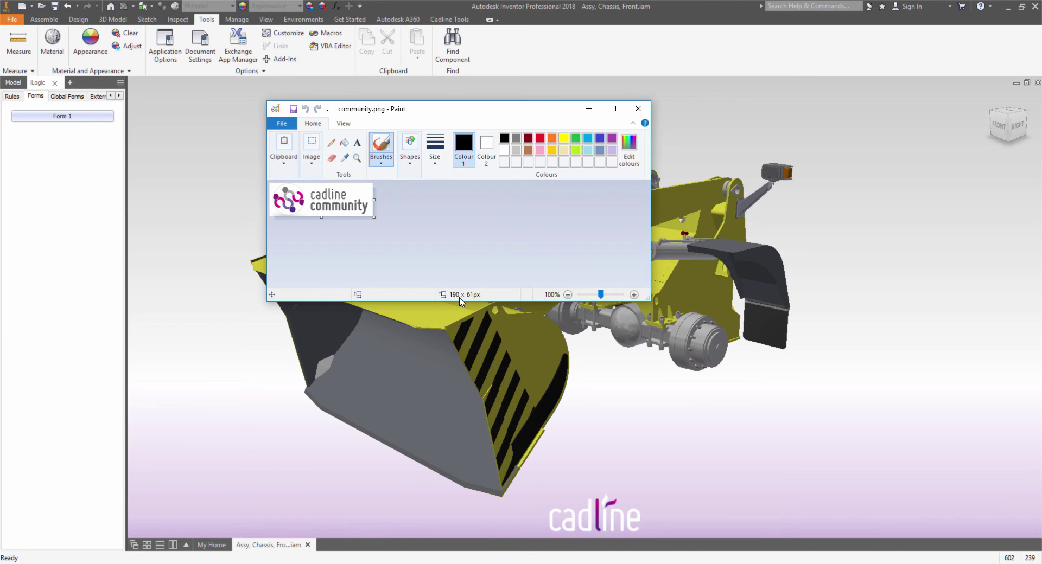
left_click(638, 108)
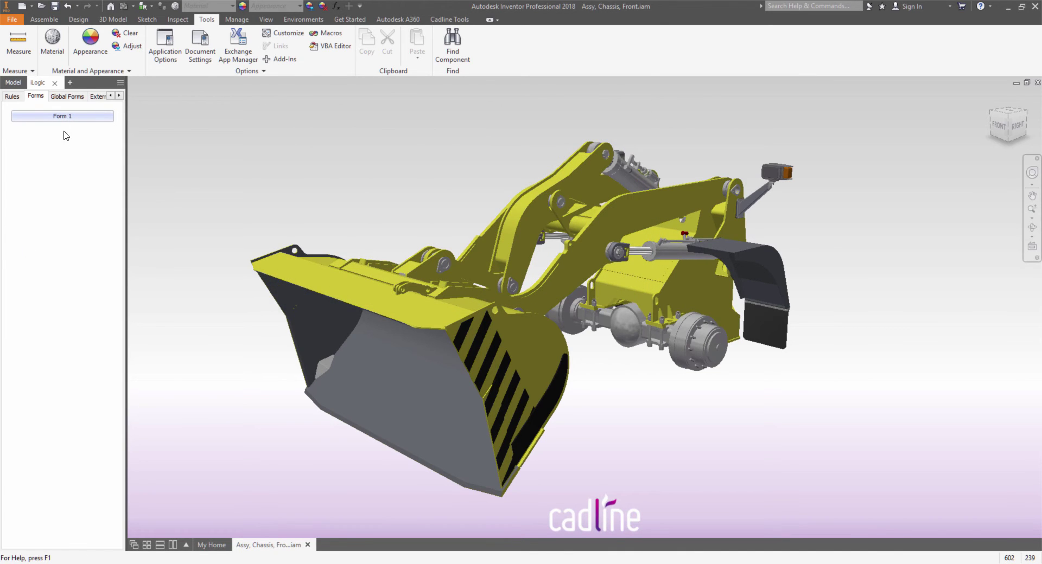
Step: Open the forms editor and select Form 1 for editing
right_click(80, 116)
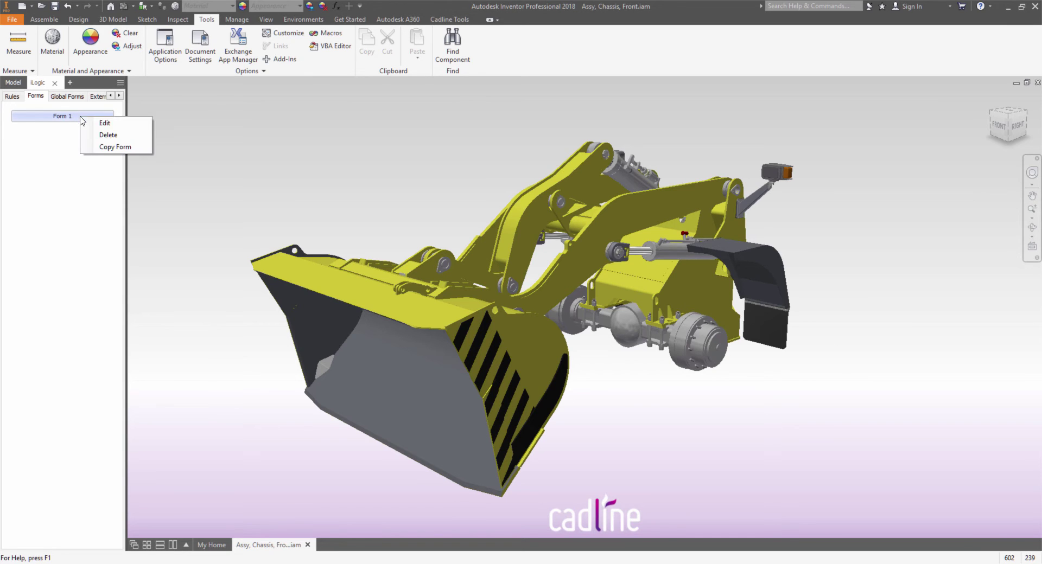
left_click(101, 124)
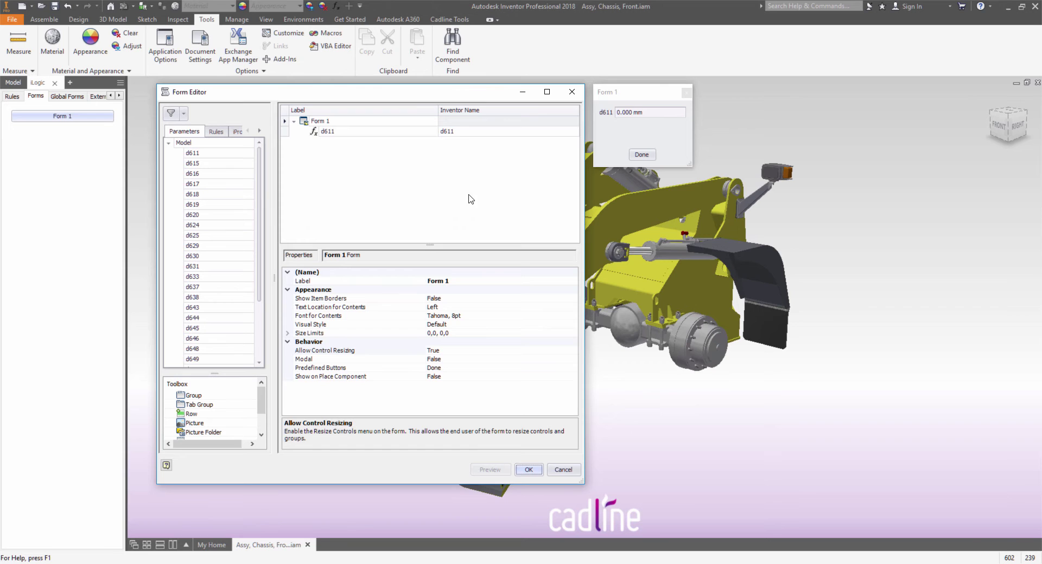
left_click(563, 470)
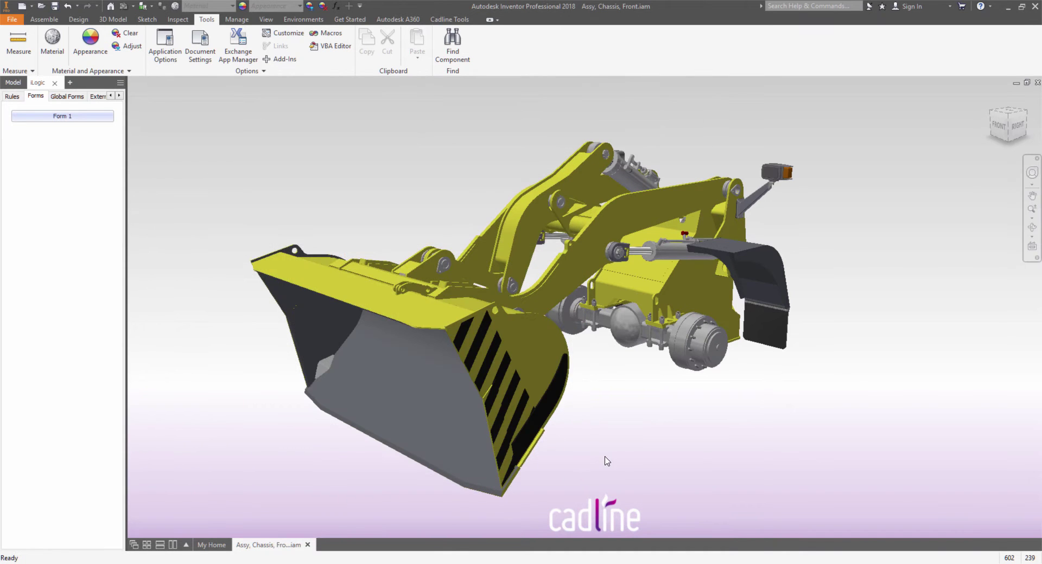
right_click(83, 196)
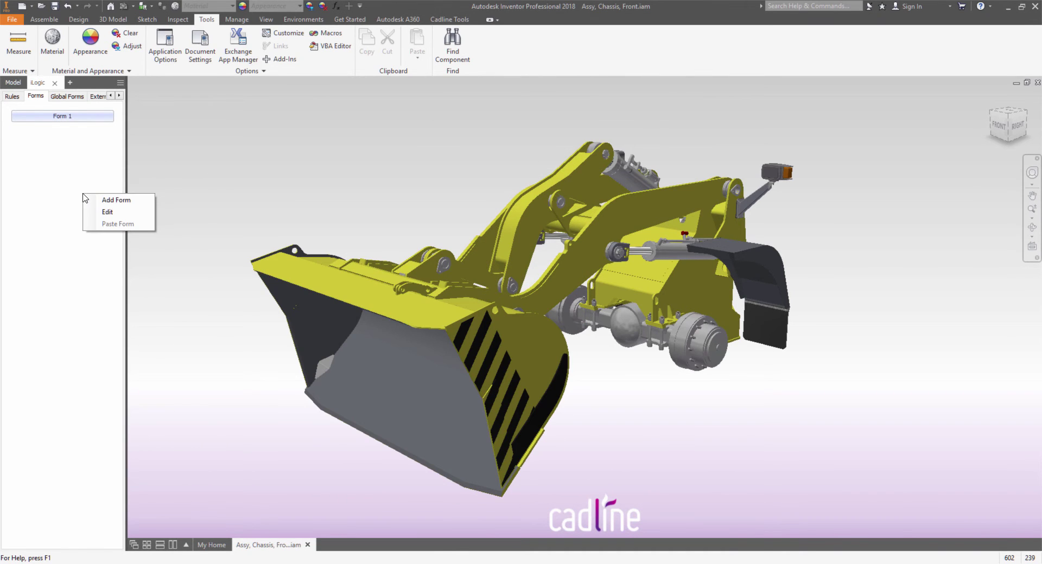
left_click(108, 212)
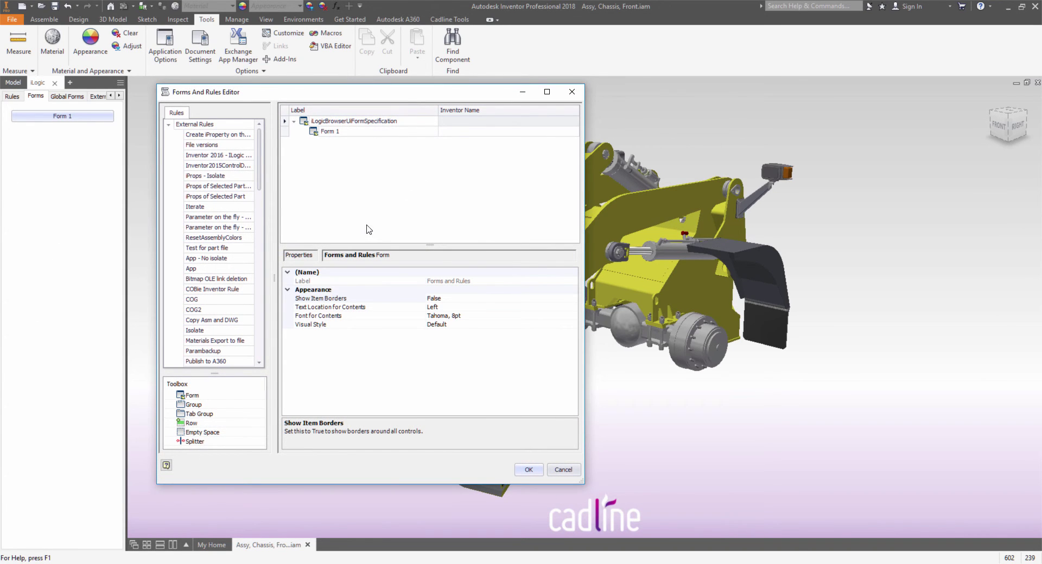
double_click(328, 132)
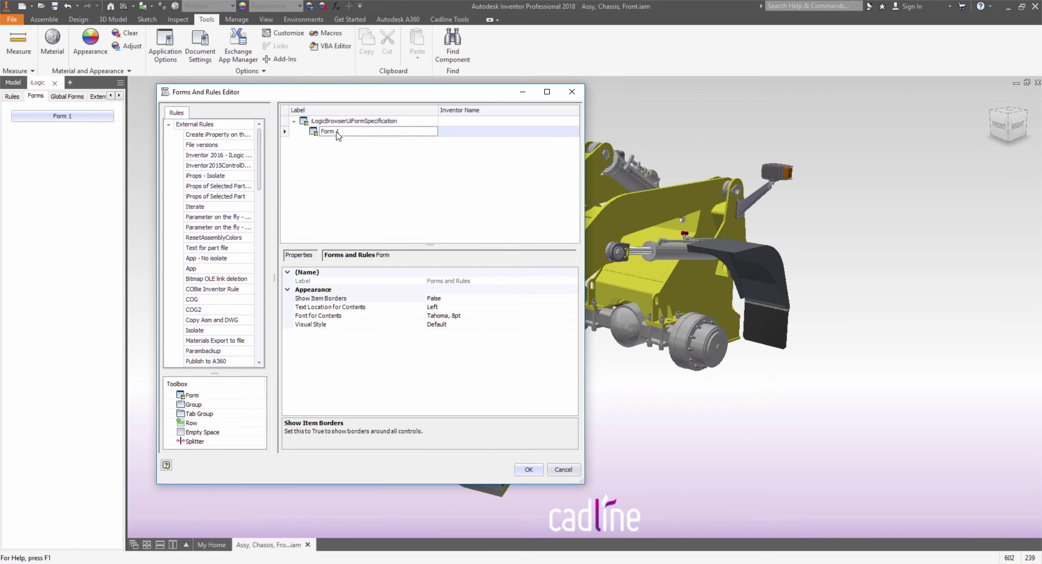
Step: Set Form 1's button image to community.png and widen the forms panel
left_click(434, 300)
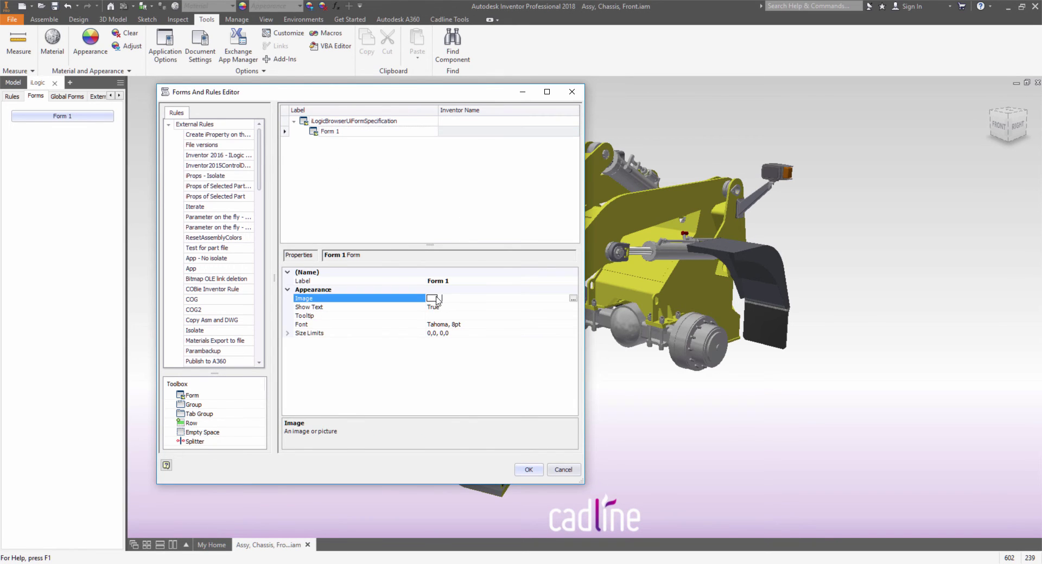
left_click(573, 299)
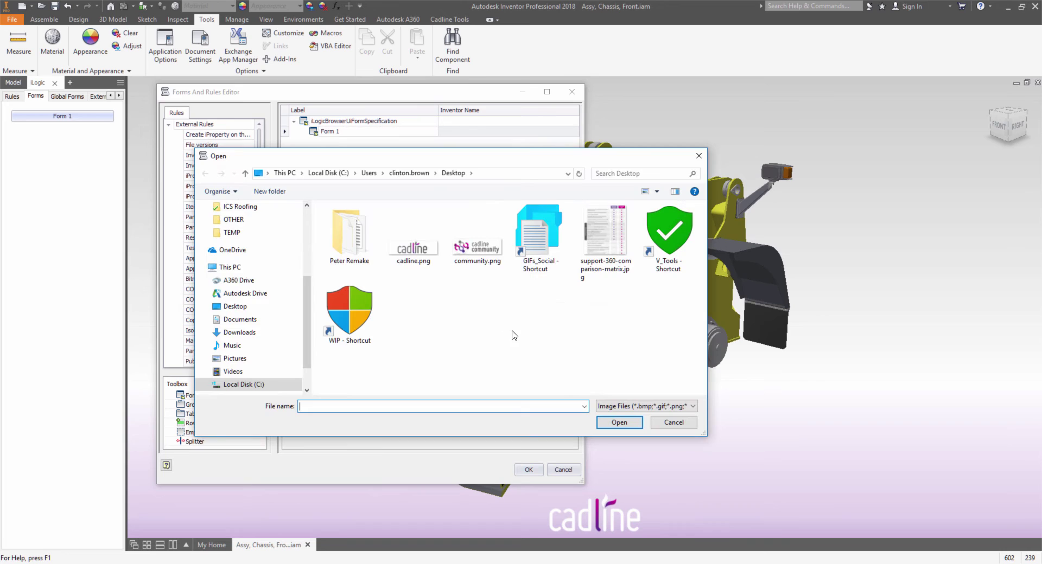
left_click(473, 259)
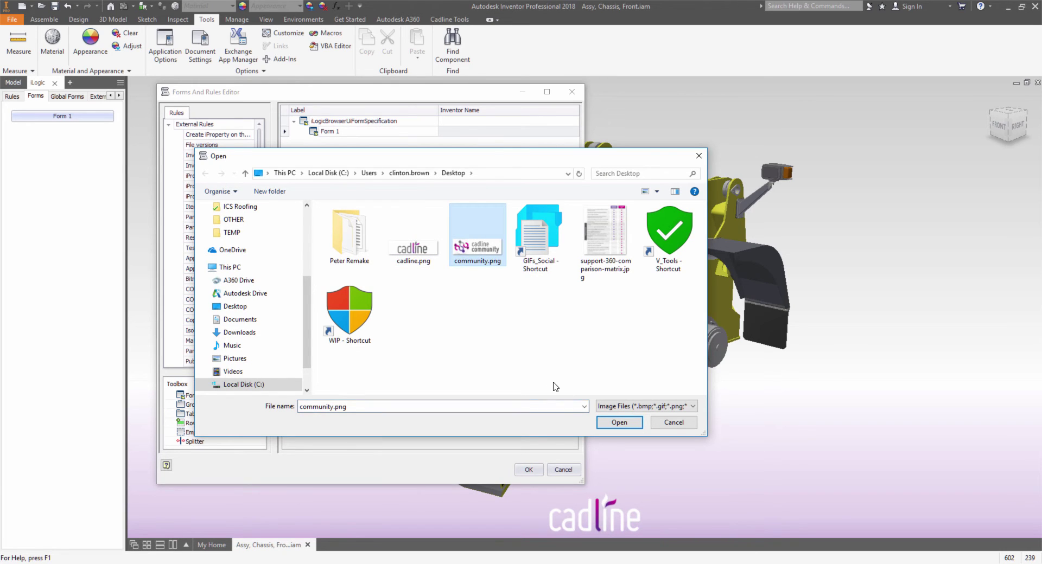
left_click(619, 422)
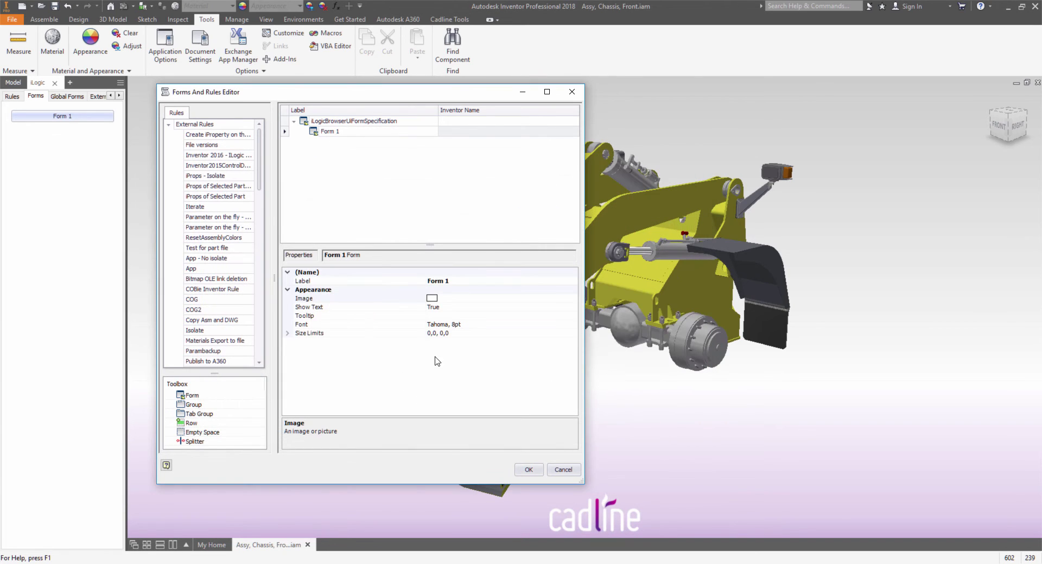
left_click(525, 468)
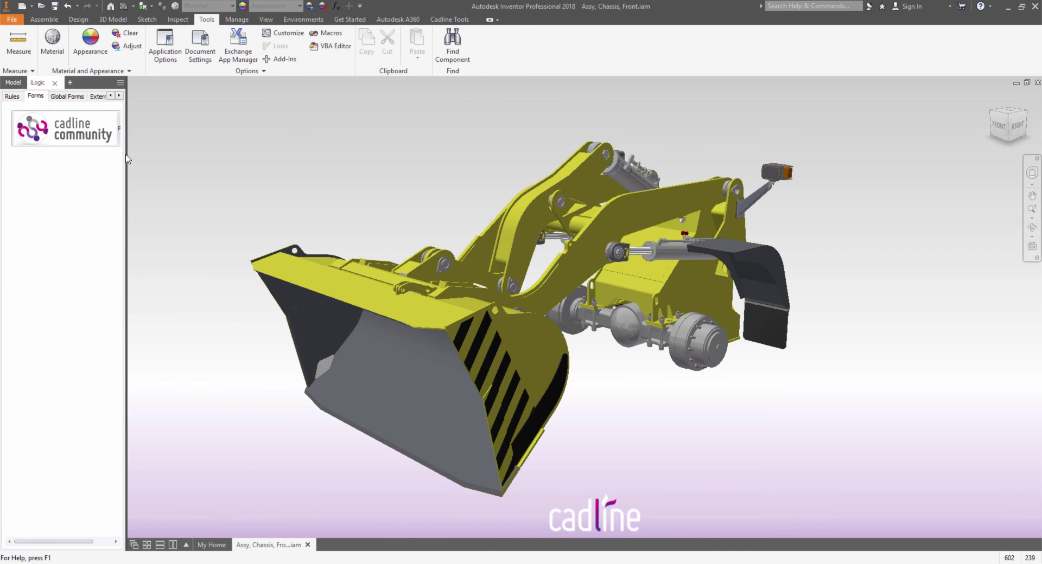
left_click_drag(126, 159, 245, 168)
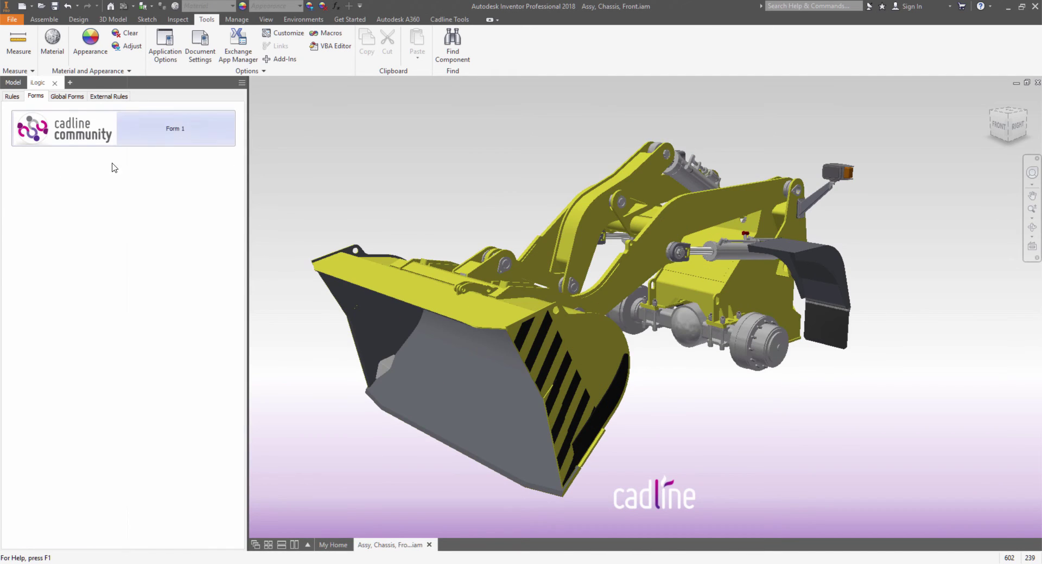
Step: Set Form 1's Show Text to False and give it the tooltip 'Community'
right_click(206, 135)
right_click(143, 219)
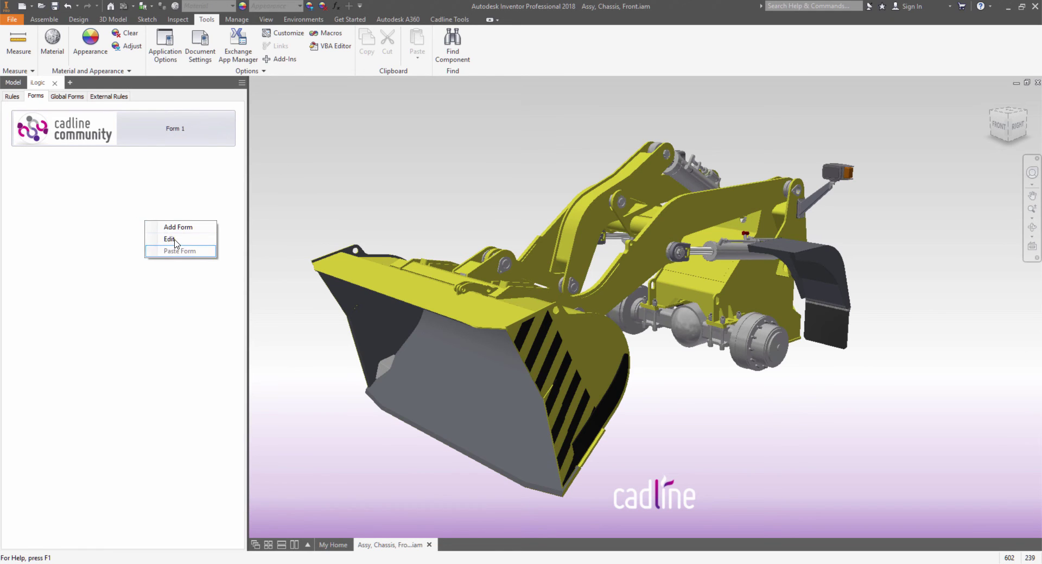
left_click(210, 276)
double_click(329, 133)
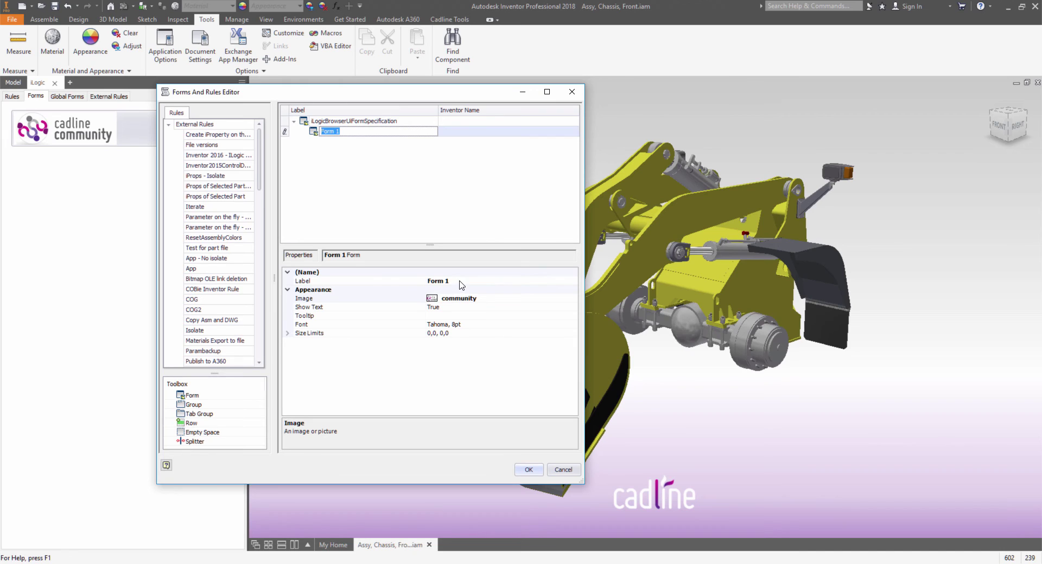
left_click(452, 307)
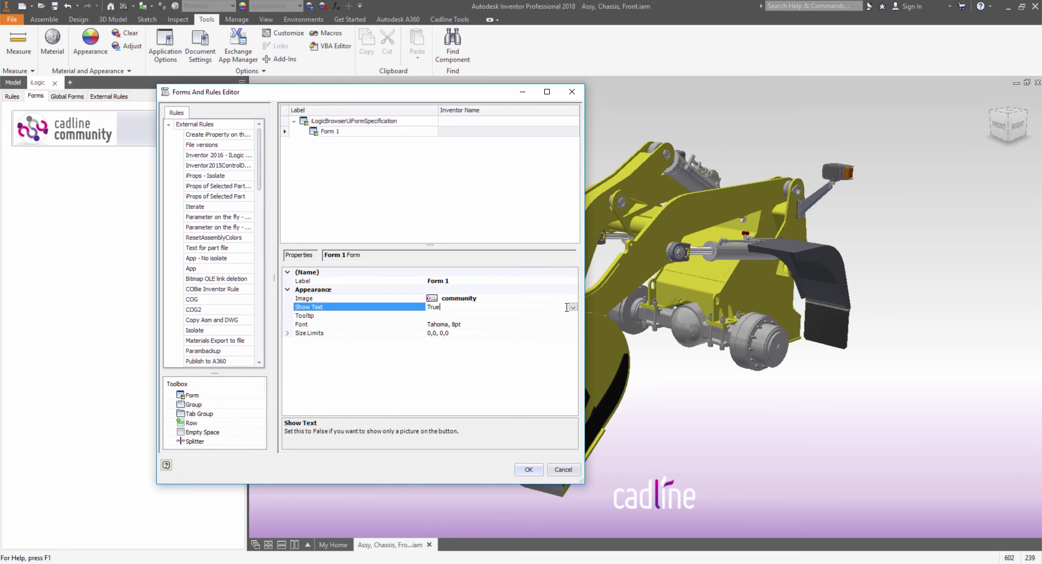
left_click(573, 307)
left_click(448, 324)
left_click(443, 317)
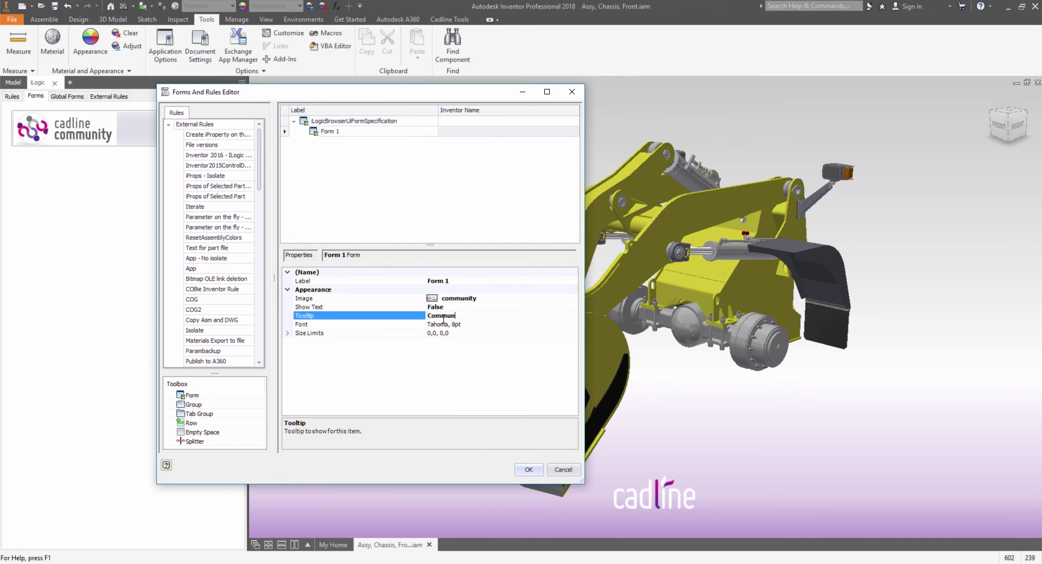
left_click(527, 471)
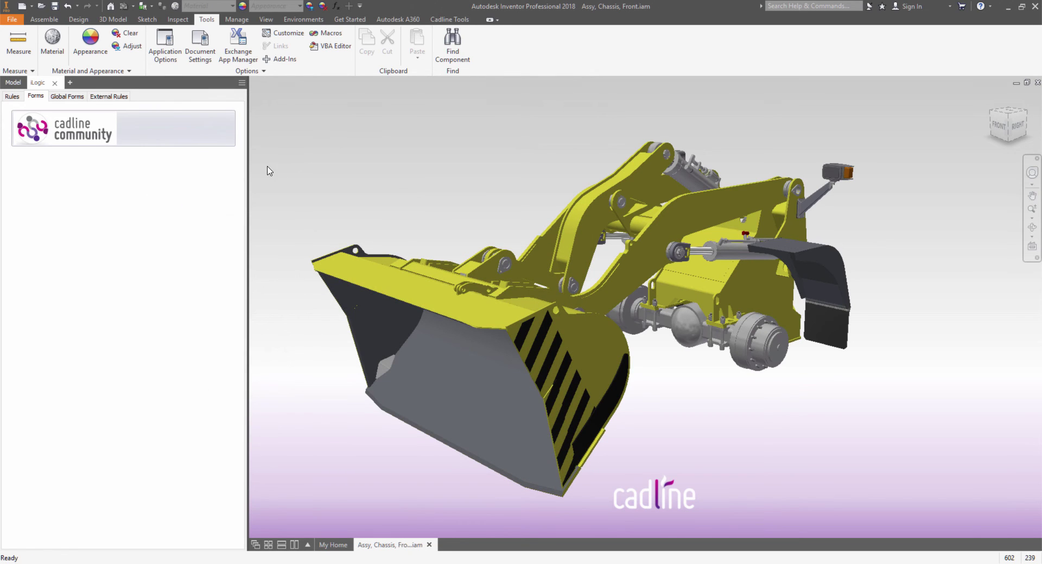
Step: Narrow the forms panel and switch to Global Forms with the cadline logo buttons
left_click_drag(247, 169, 101, 174)
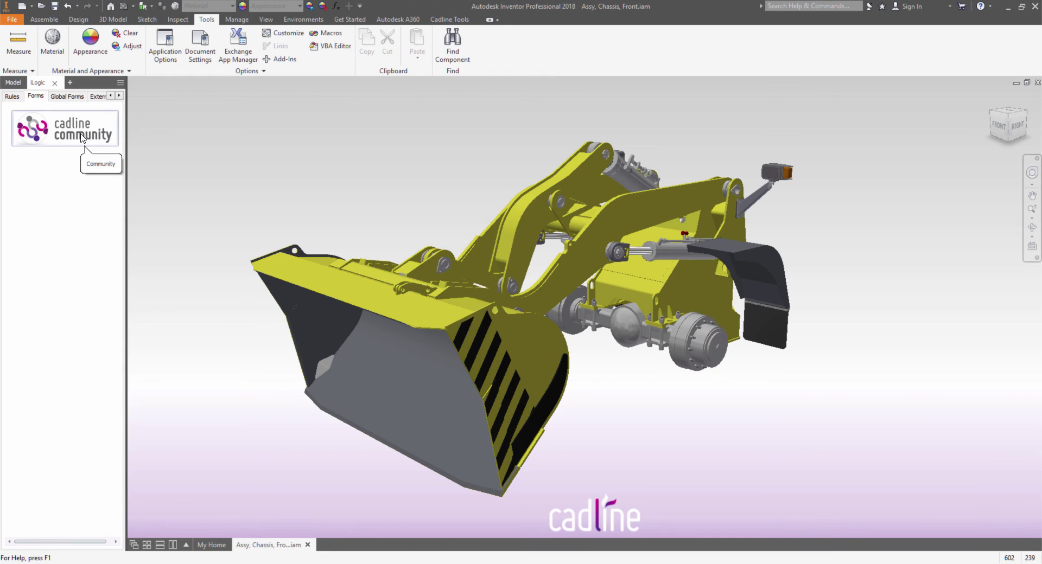
left_click(67, 96)
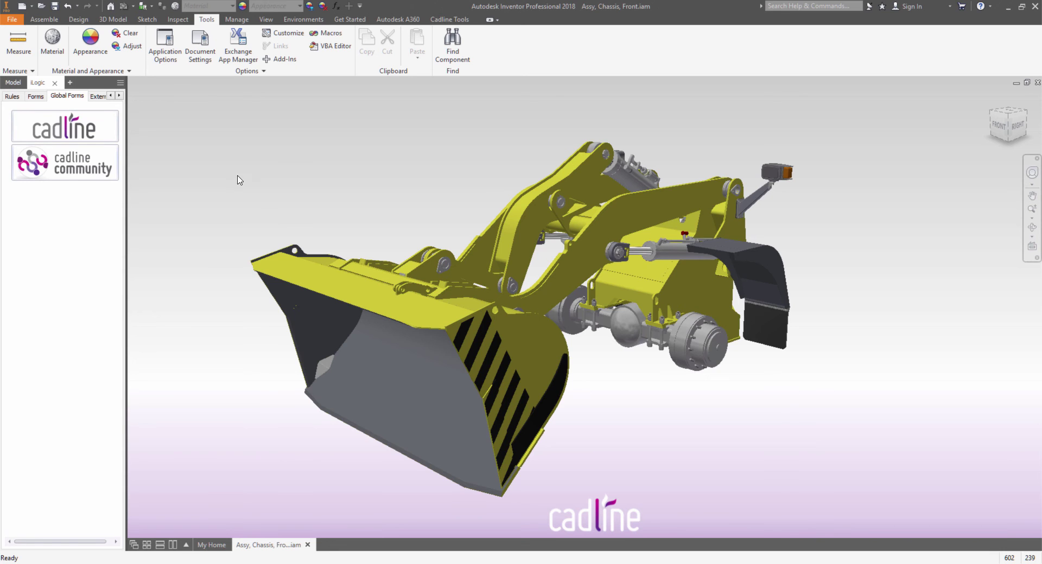
right_click(94, 129)
Step: Open the Cadline form's Size Limits, clear both limits and capture the current size as minimum
left_click(130, 140)
left_click(318, 335)
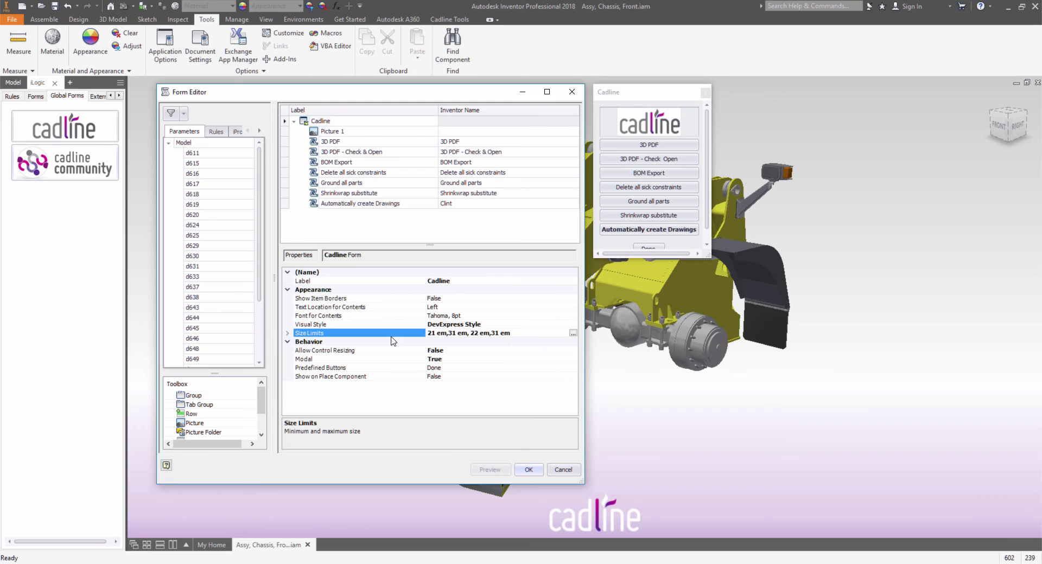
left_click(575, 333)
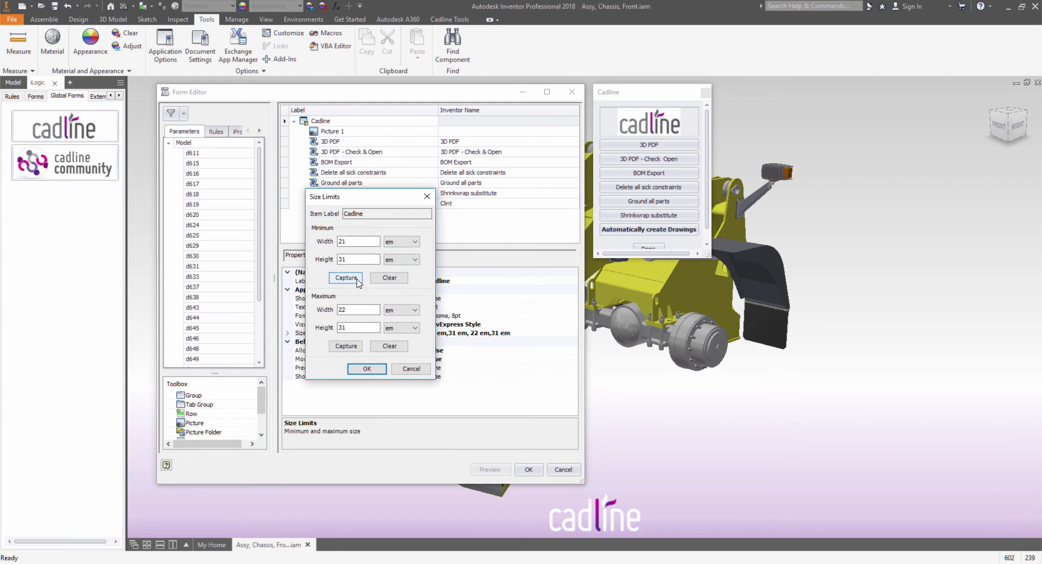
left_click(389, 277)
left_click(389, 346)
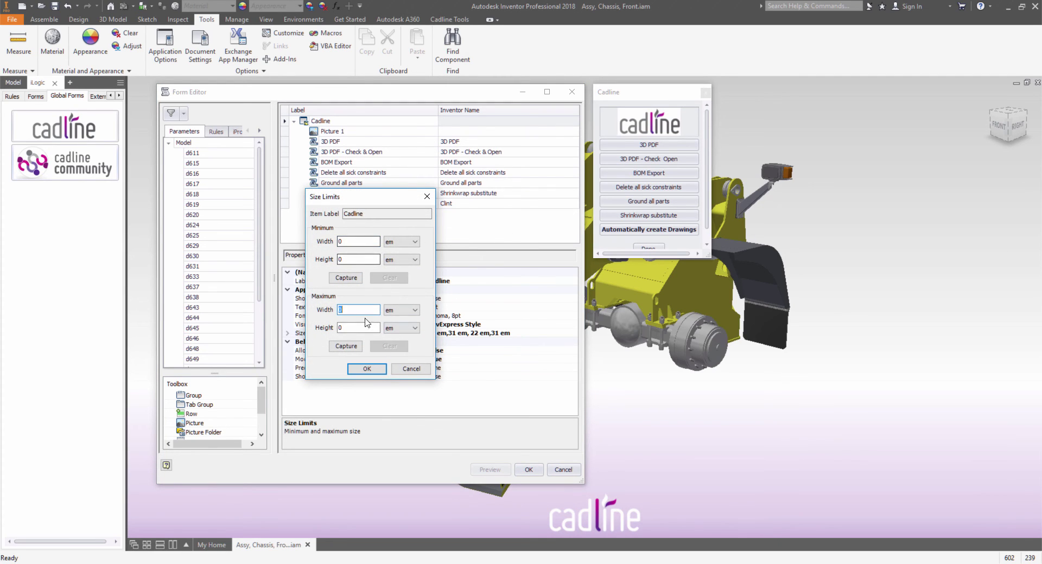
left_click_drag(377, 199, 647, 289)
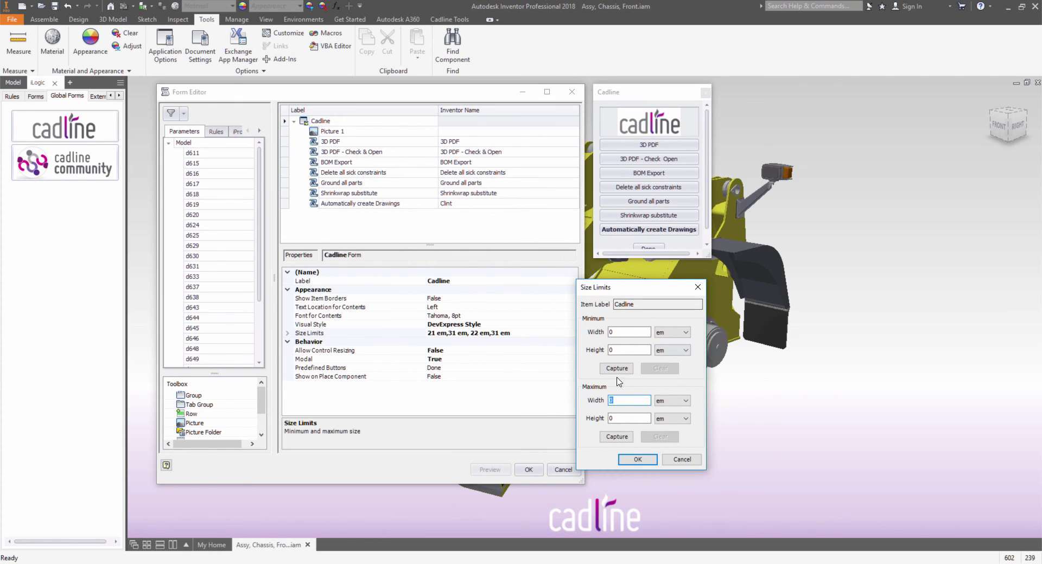
left_click(616, 368)
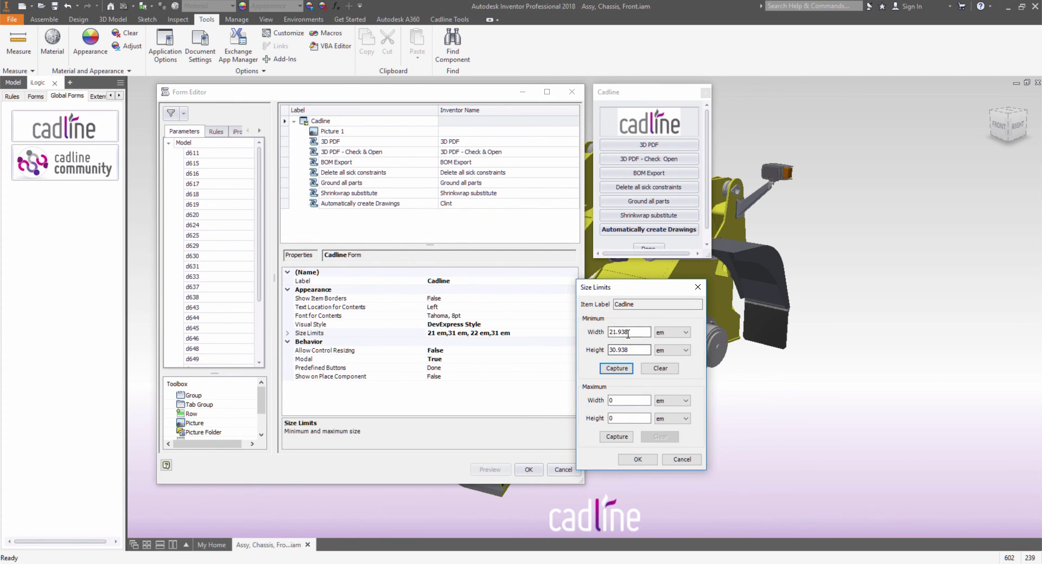
Step: Enter minimum 22 × 31.5 em and maximum width 25 em, then confirm
double_click(628, 333)
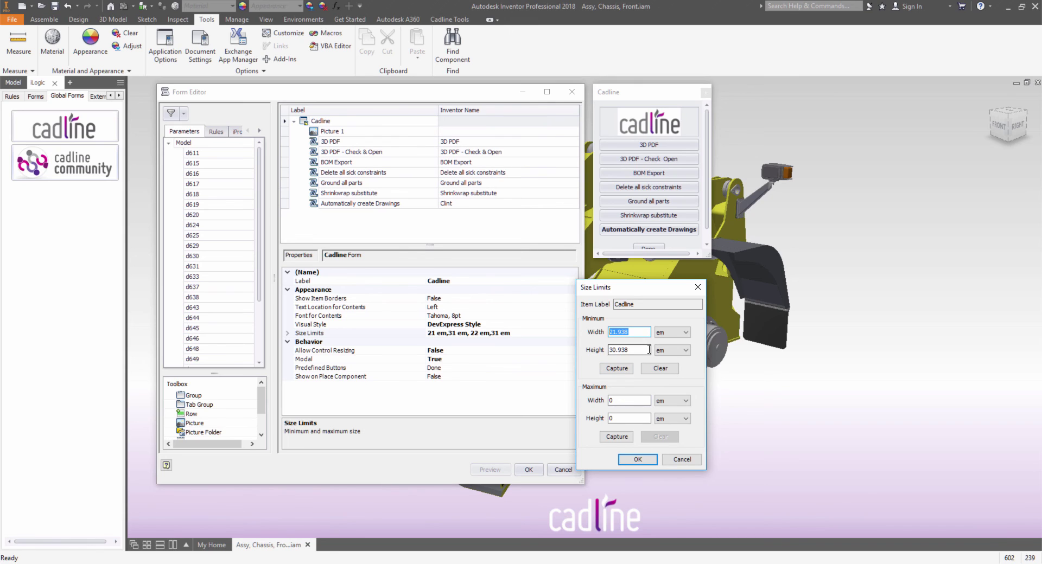
type("22")
double_click(634, 349)
type("31.5")
double_click(629, 418)
double_click(610, 401)
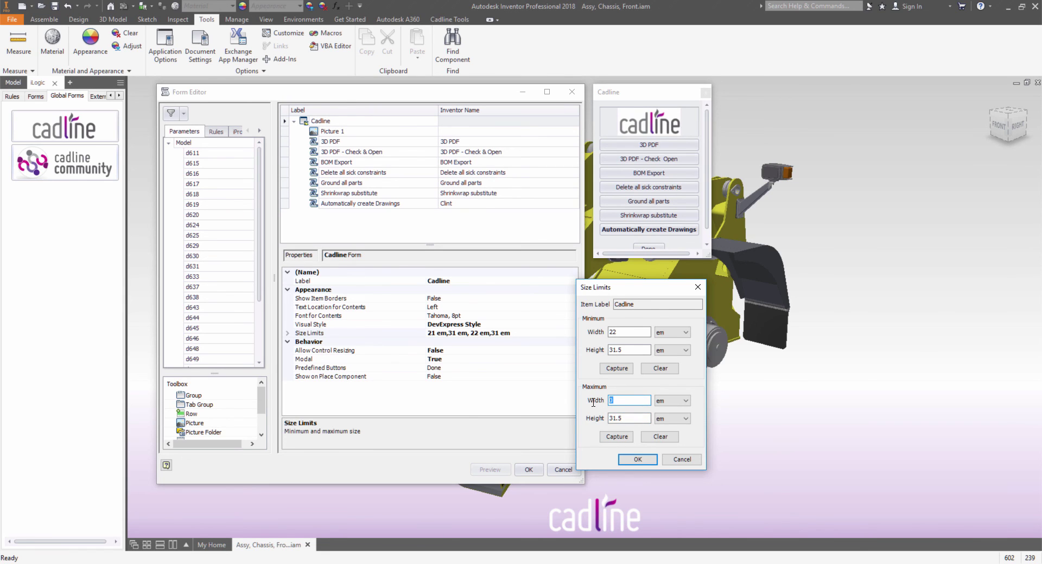
type("25")
left_click(637, 459)
Step: Save the Cadline form, then open it and test resizing against its limits before closing
left_click(528, 470)
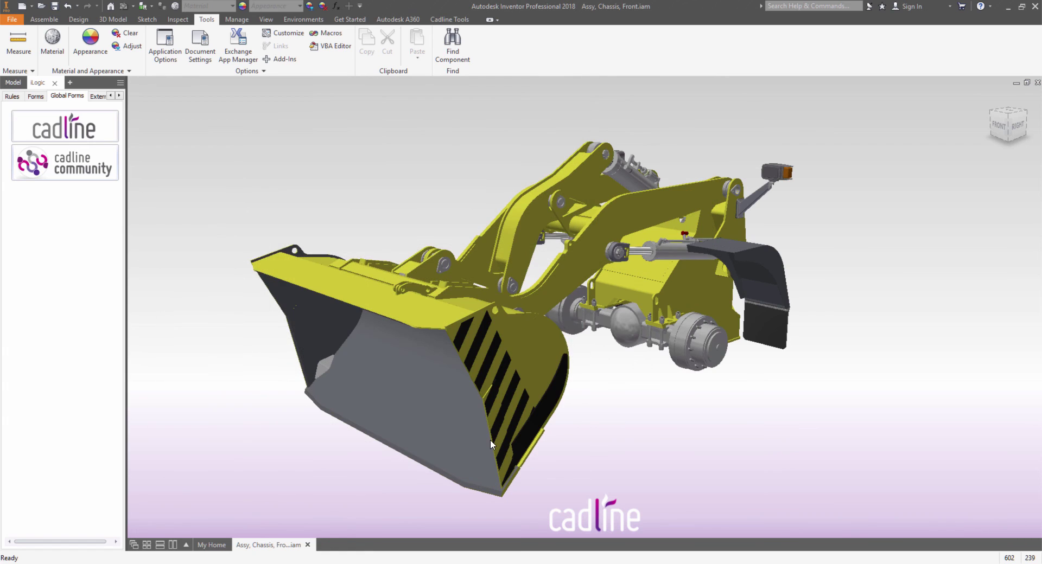
left_click(109, 125)
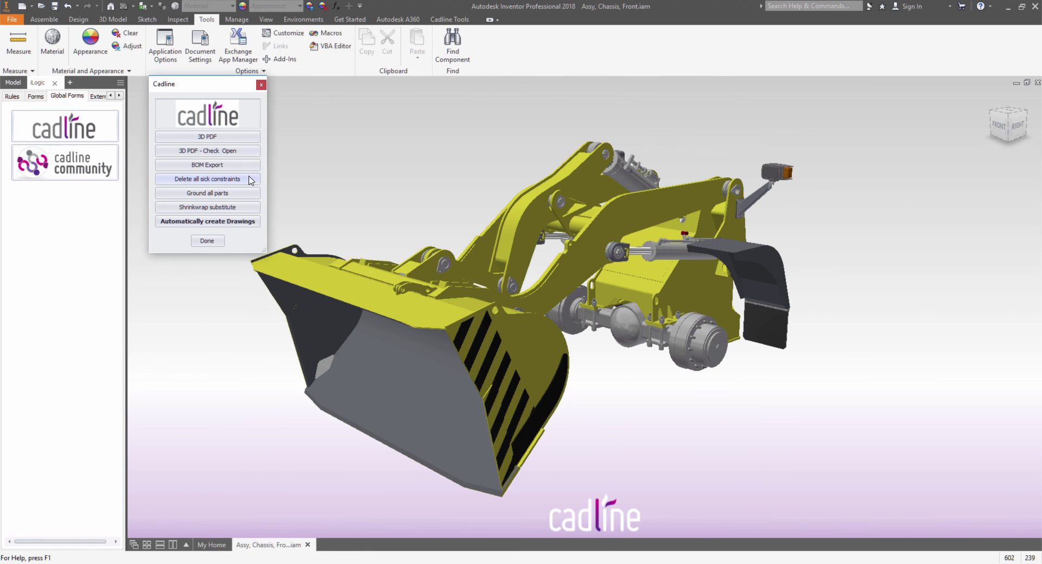
left_click_drag(265, 176, 284, 175)
left_click_drag(358, 174, 101, 177)
left_click_drag(192, 88, 170, 84)
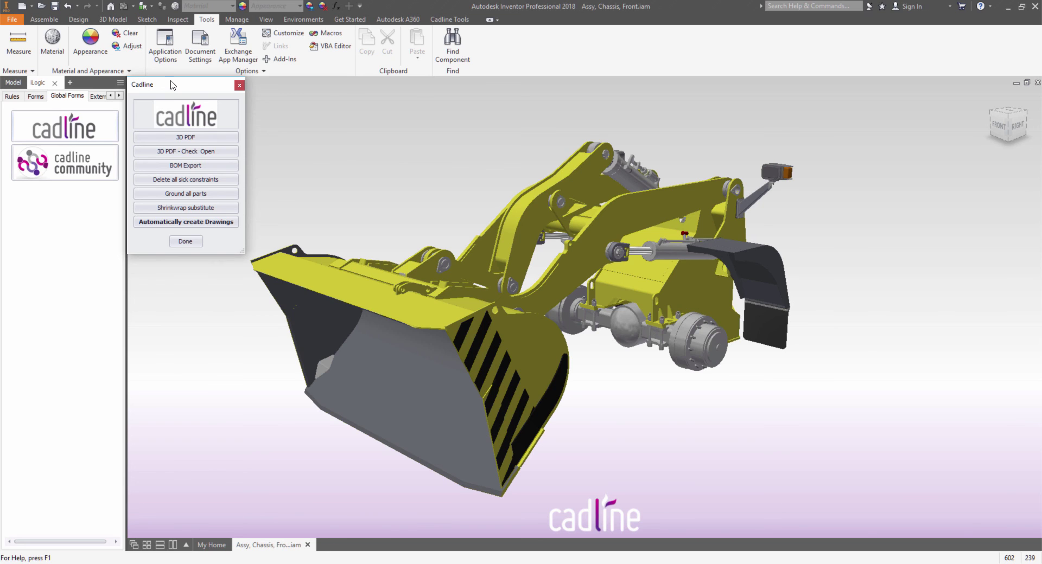
left_click(184, 242)
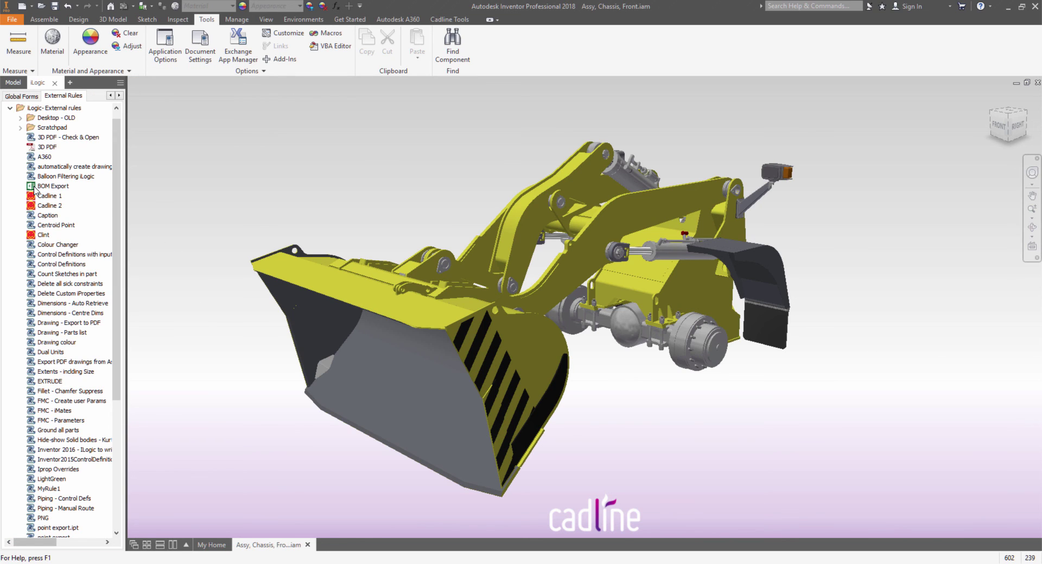